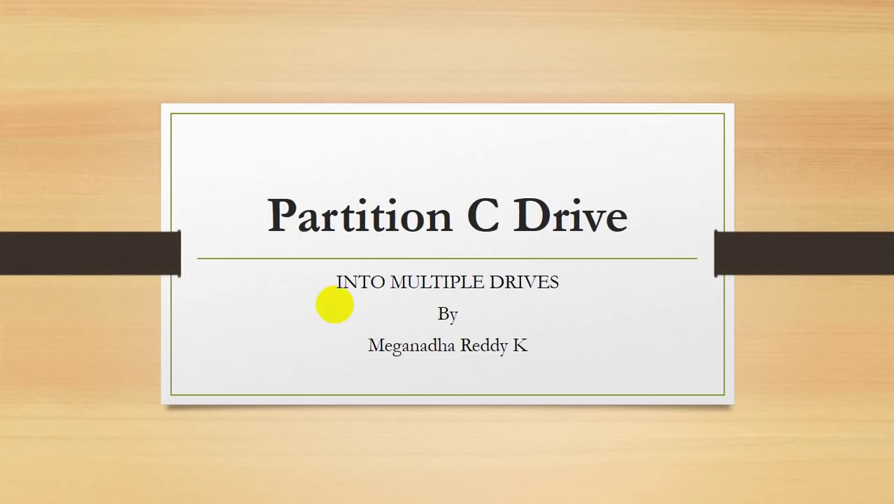
- Leave the PowerPoint slideshow to show This PC with drives C:, D: and E:
key("alt+Tab")
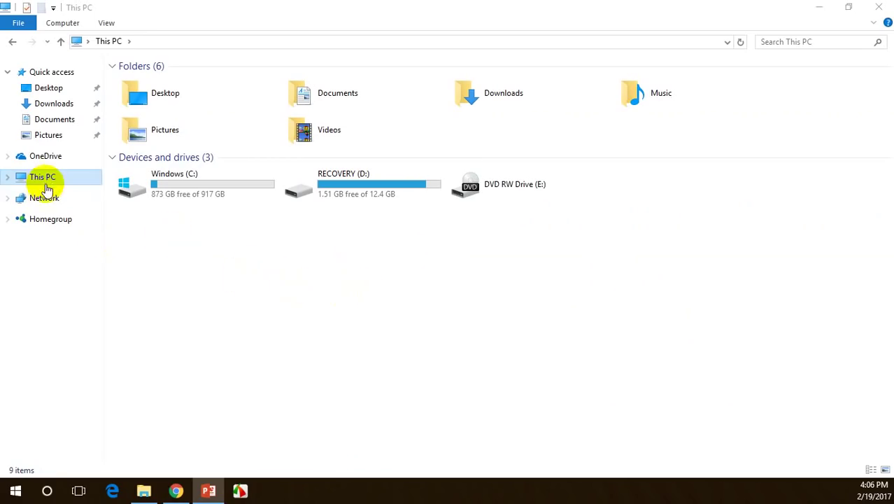
left_click(189, 185)
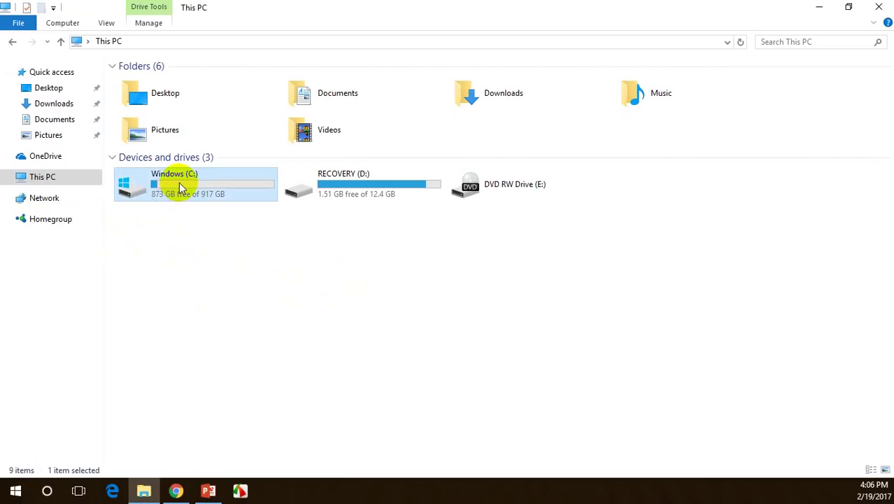
mouse_move(177, 203)
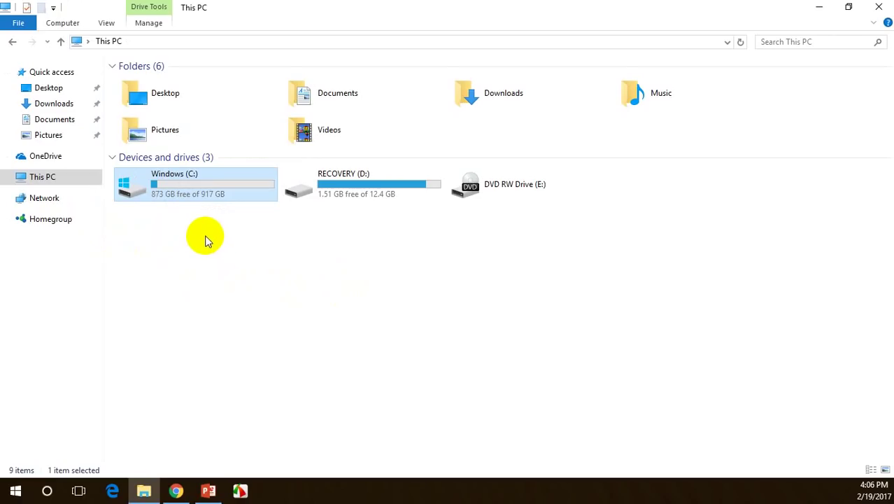
left_click(17, 490)
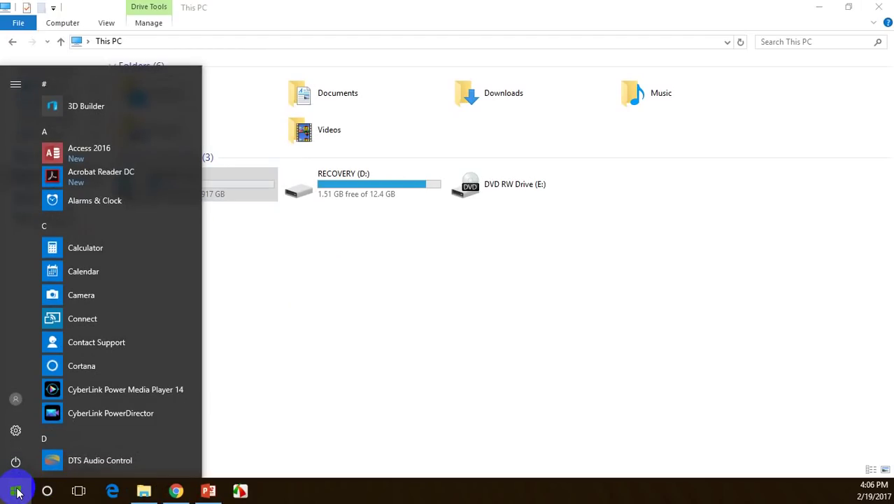
- Search 'disk management' in Start and launch 'Create and format hard disk partitions'
type("disk")
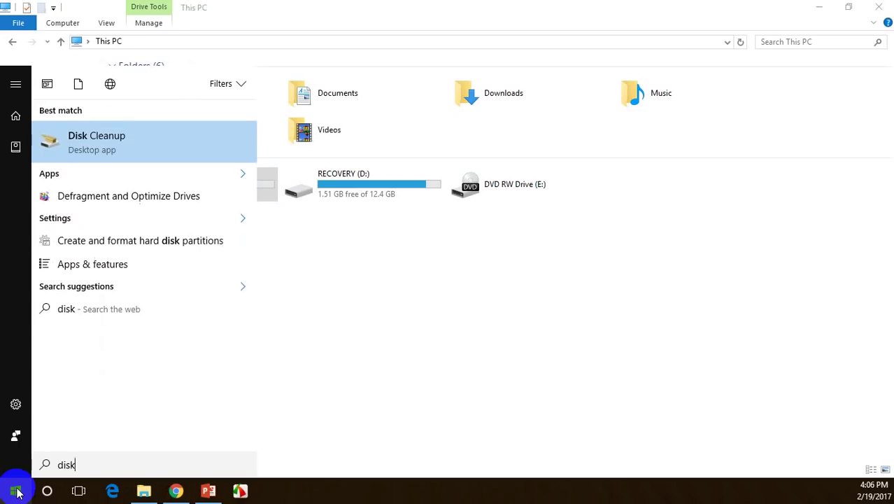
type(" management")
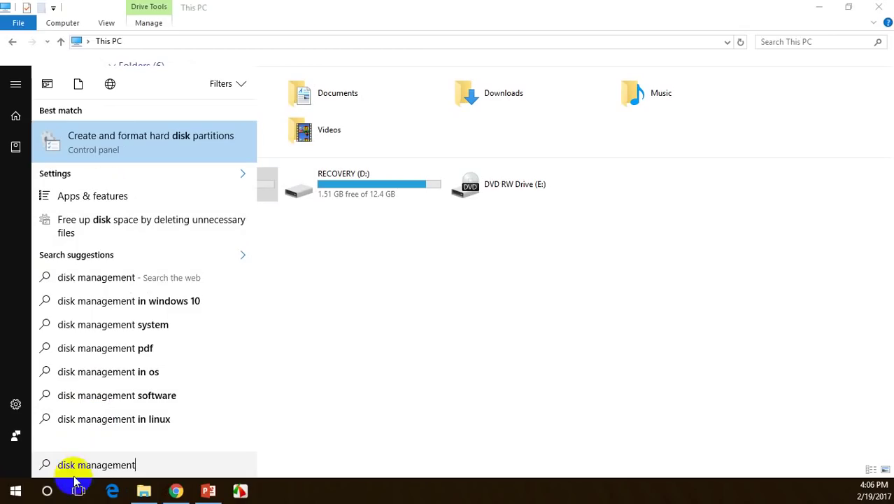
left_click(109, 152)
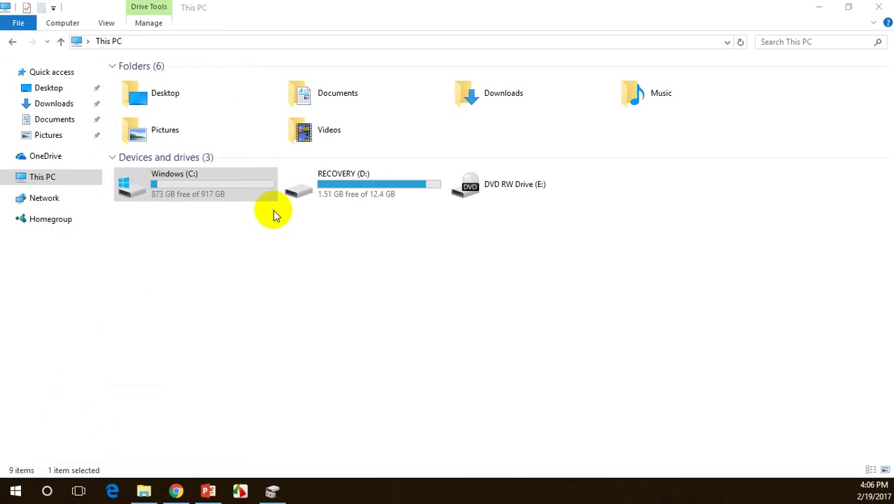
- Maximize Disk Management and inspect the 917.78 GB Windows (C:) partition's action menu
left_click(275, 492)
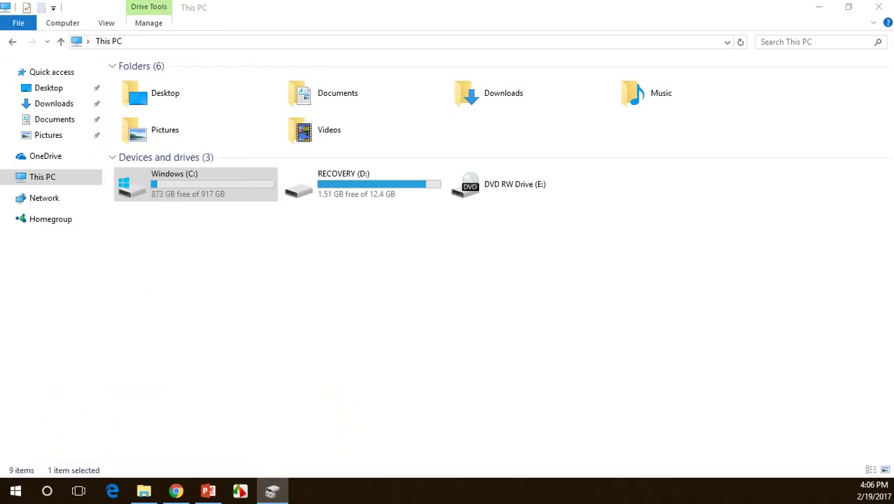
left_click_drag(314, 110, 415, 77)
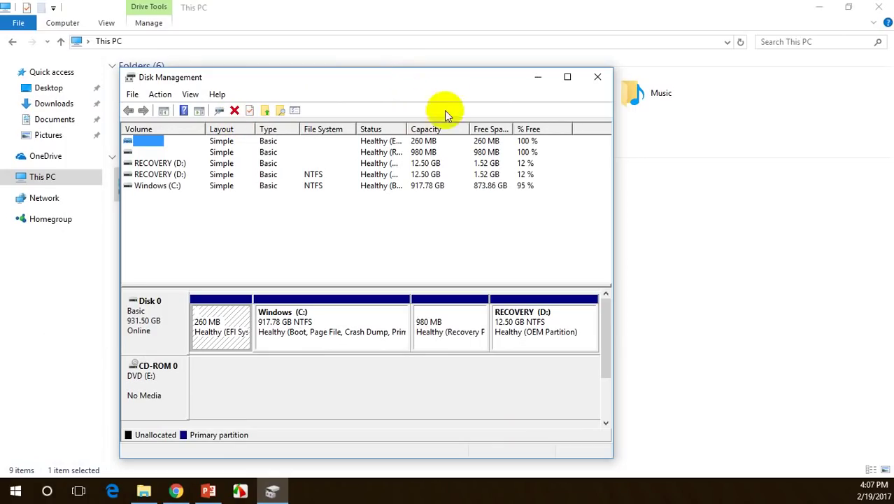
left_click(568, 77)
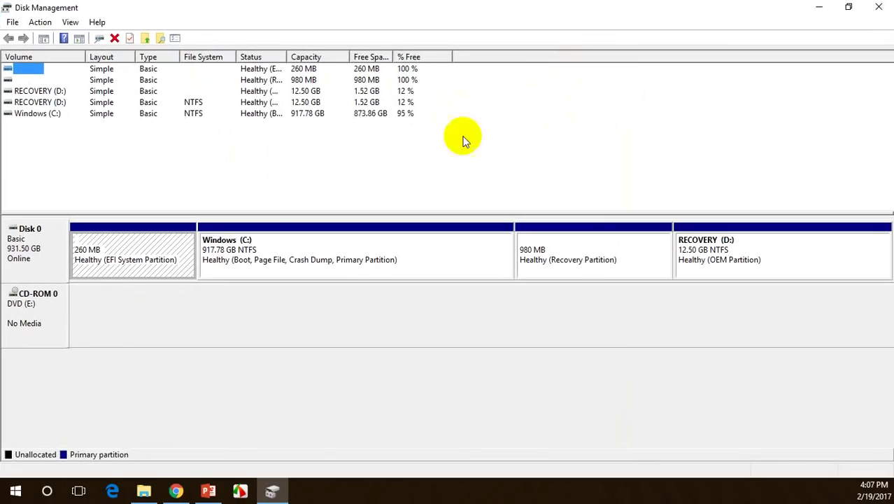
left_click(257, 258)
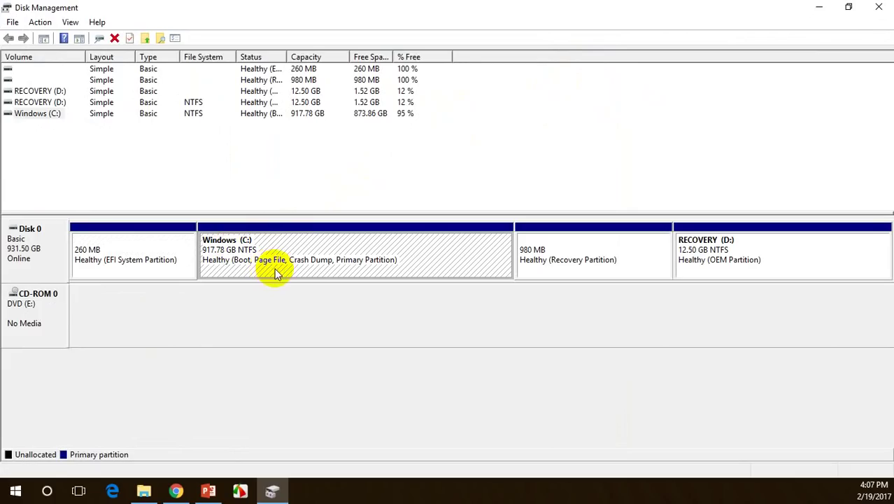
right_click(297, 260)
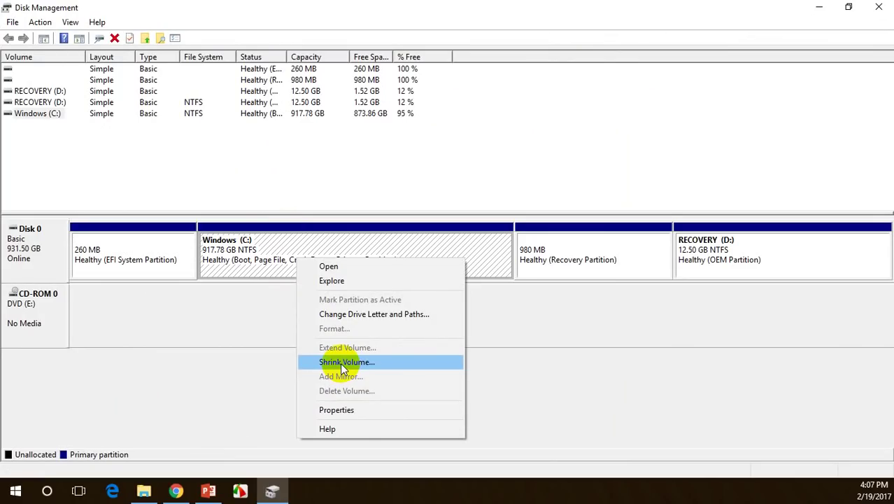
left_click(270, 371)
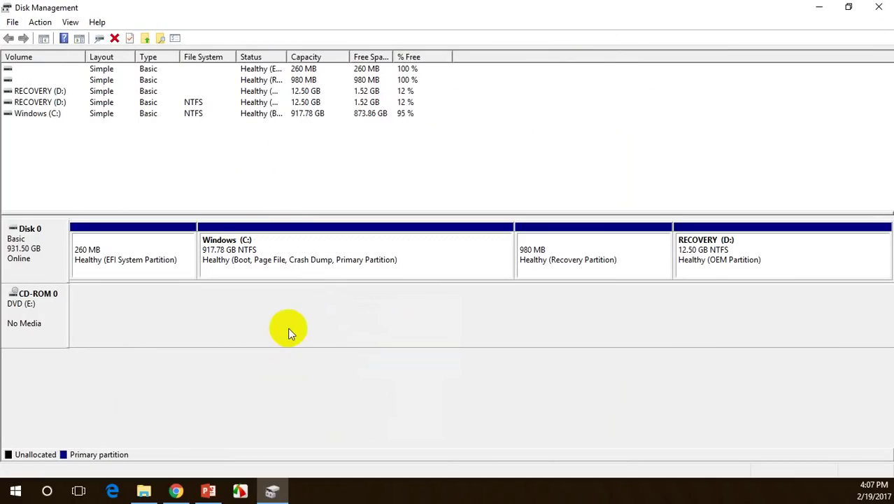
mouse_move(255, 210)
left_mouse_down()
mouse_move(192, 259)
mouse_move(398, 323)
mouse_move(378, 200)
mouse_move(259, 227)
left_mouse_up()
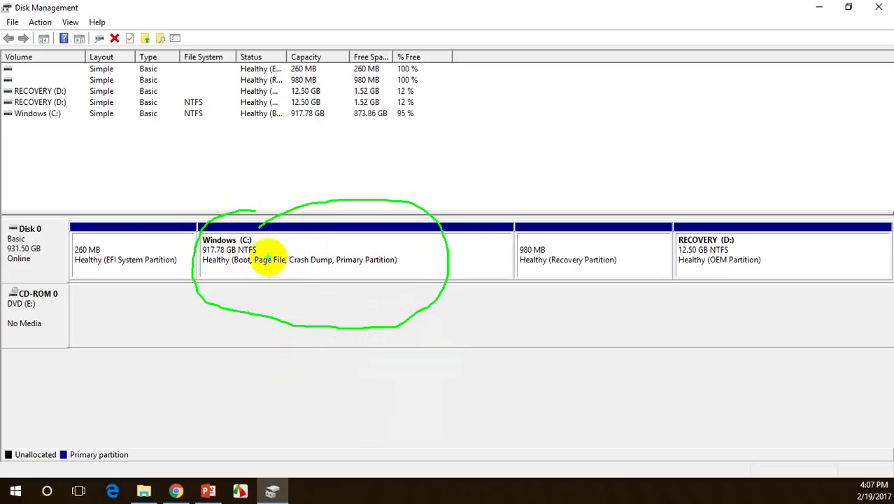
left_click_drag(325, 225, 325, 293)
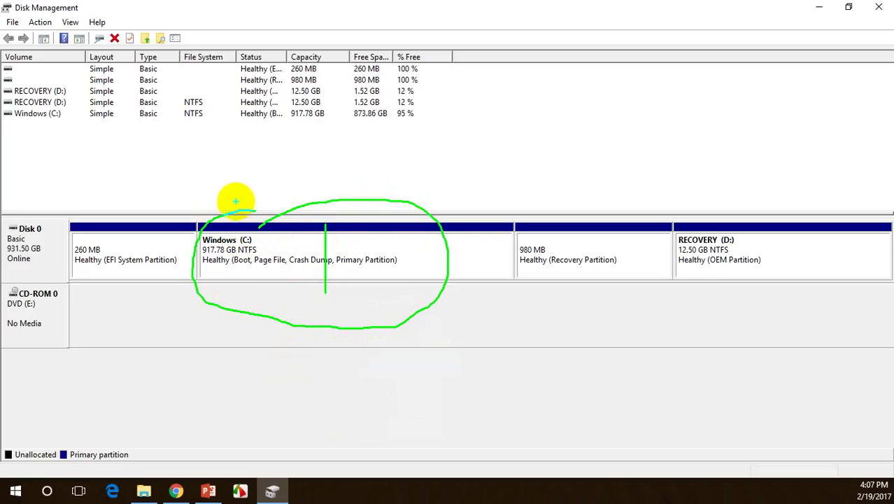
mouse_move(216, 198)
left_mouse_down()
mouse_move(256, 182)
mouse_move(308, 194)
left_mouse_up()
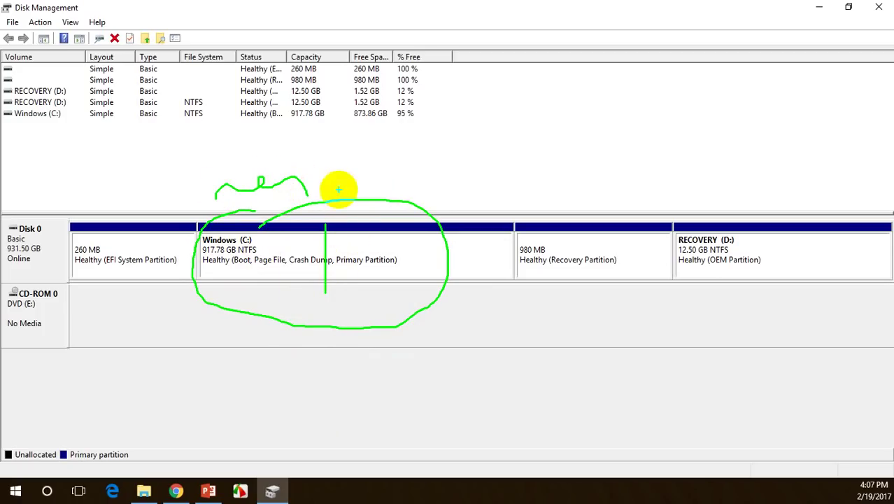
mouse_move(339, 189)
left_mouse_down()
mouse_move(350, 168)
mouse_move(395, 168)
mouse_move(488, 191)
left_mouse_up()
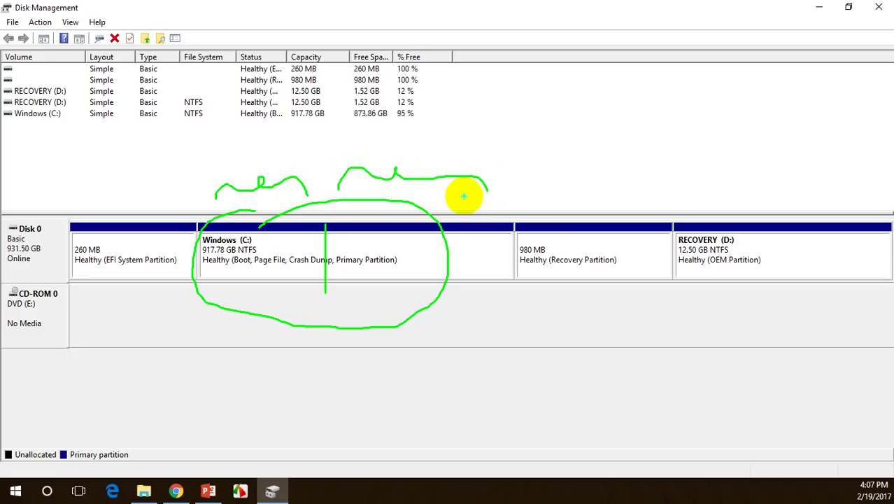
key("Escape")
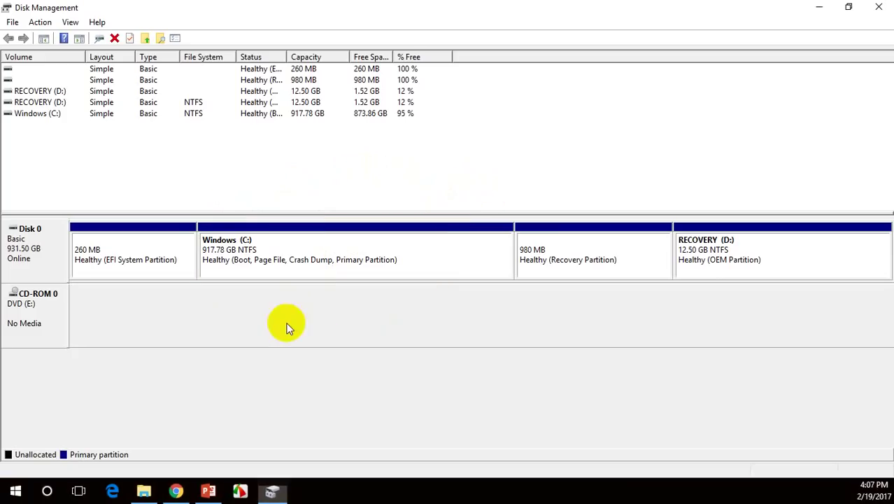
- Shrink Windows (C:) by 467647 MB, reducing it to 461.10 GB
left_click(273, 246)
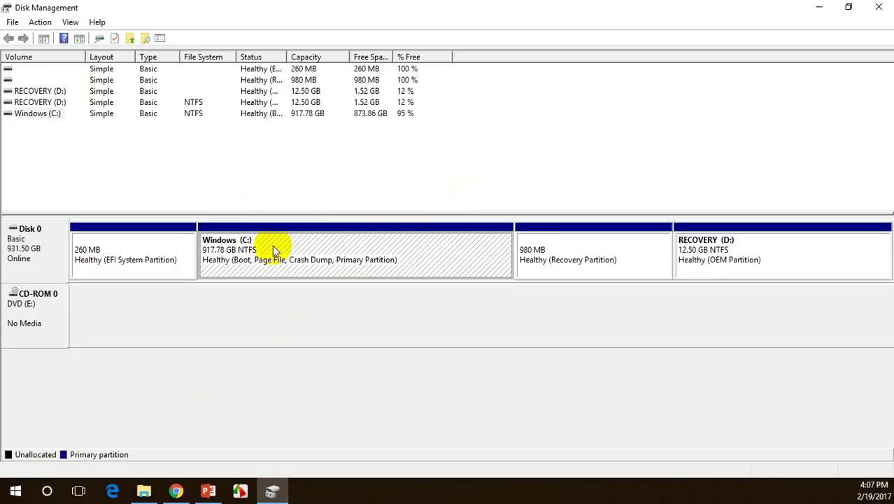
right_click(273, 246)
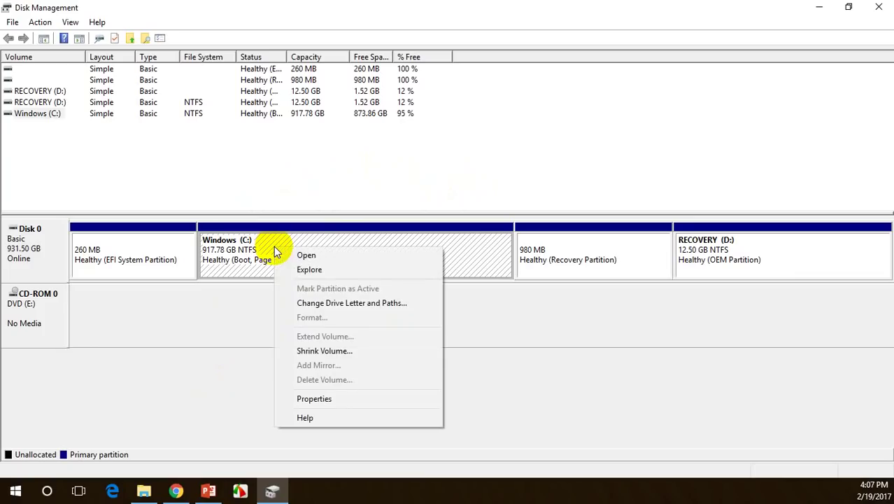
left_click(305, 347)
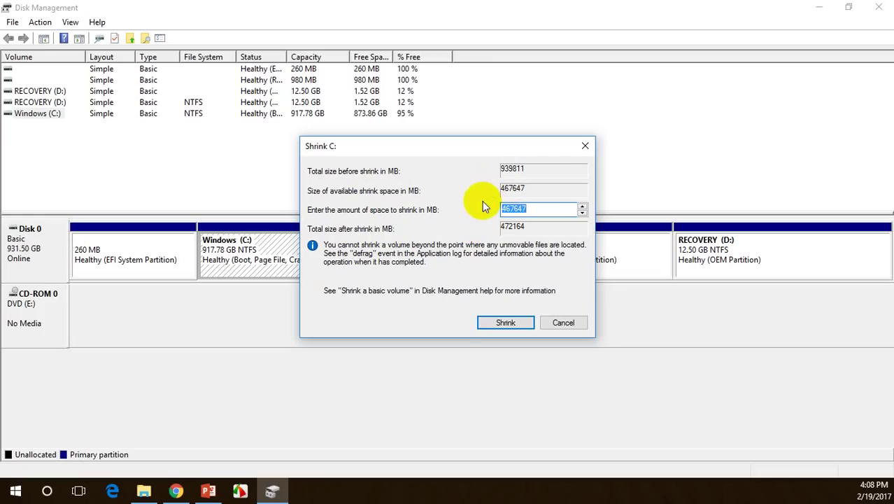
left_click(498, 322)
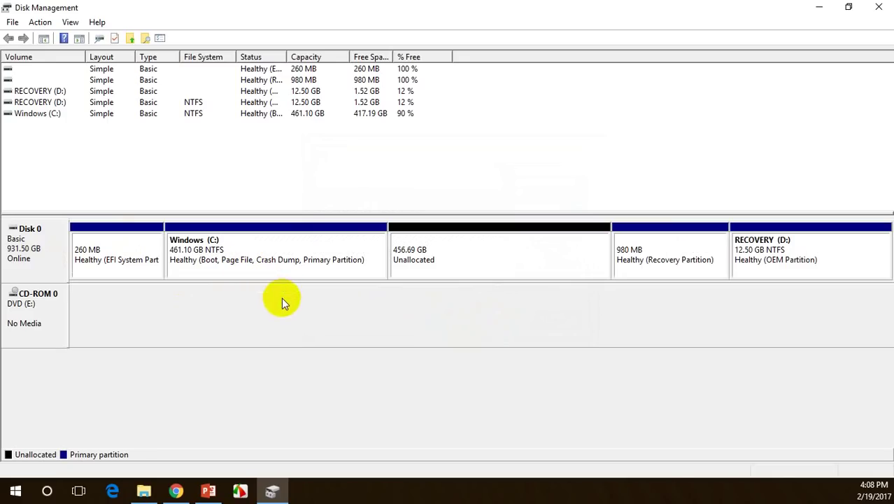
- Start the New Simple Volume wizard on the 456.69 GB unallocated space
left_click(266, 253)
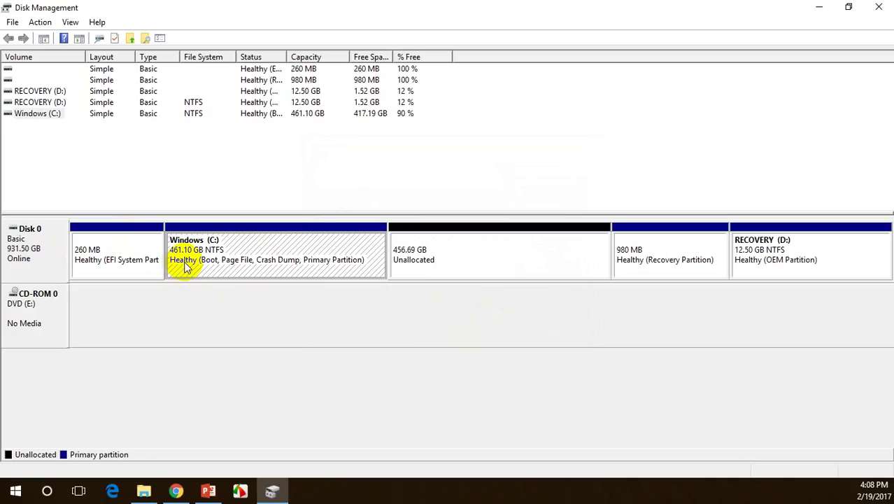
left_click(448, 256)
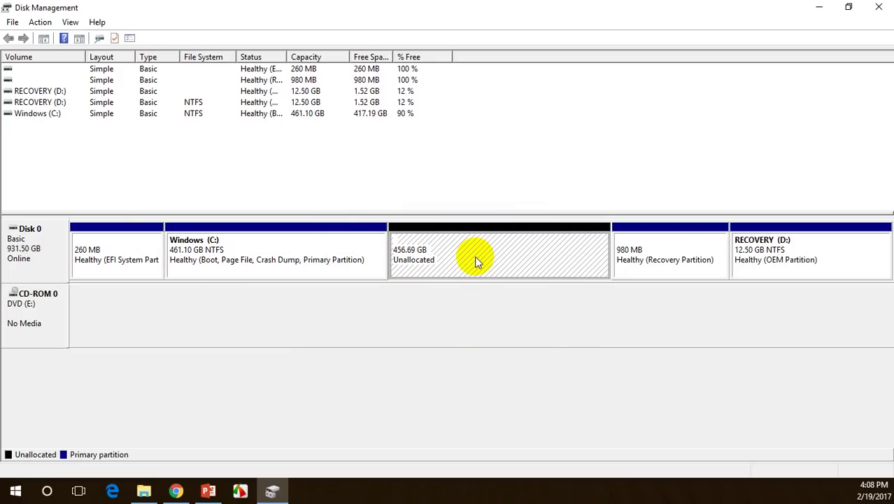
right_click(476, 262)
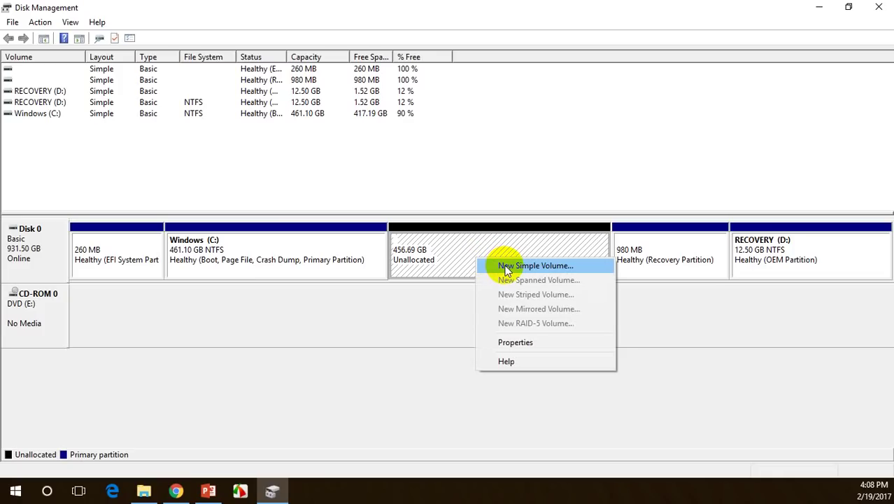
left_click(507, 269)
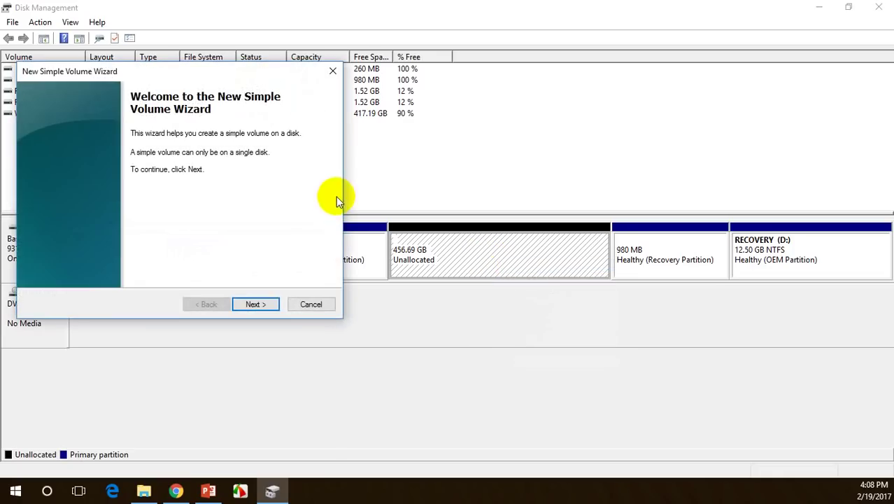
- Change the new volume's size from 467647 MB to 100646 MB in the wizard
left_click_drag(270, 74, 466, 128)
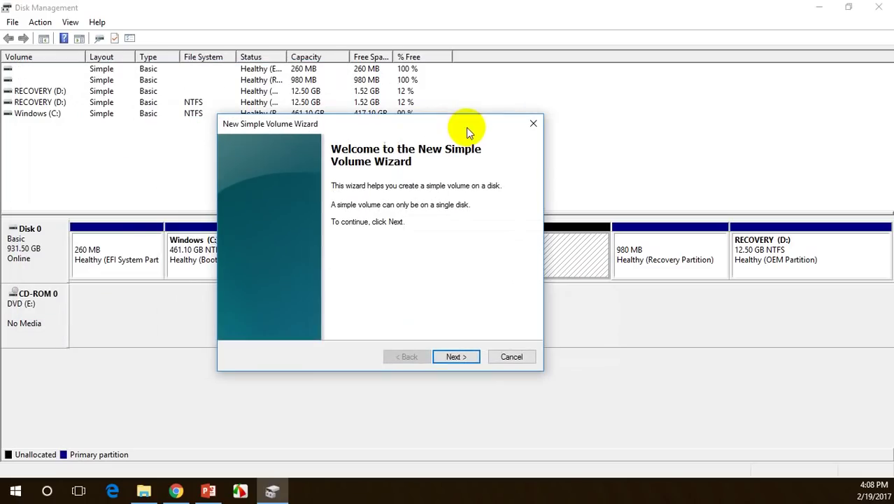
left_click(452, 355)
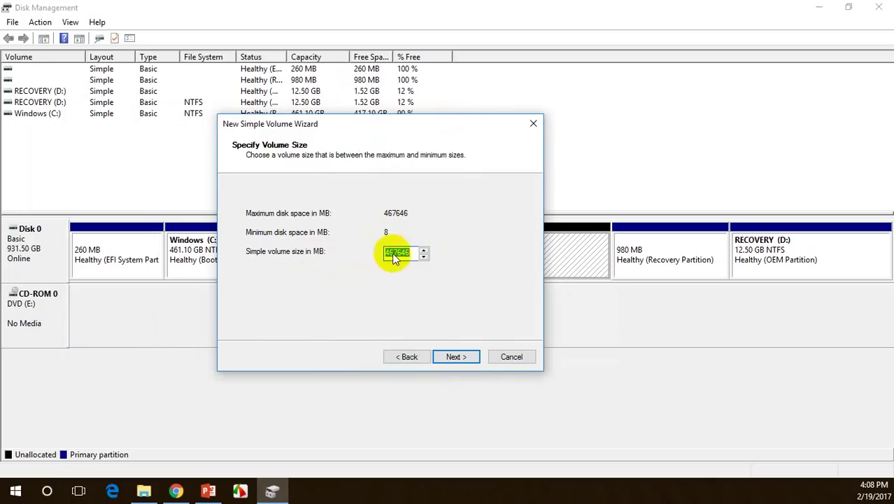
left_click_drag(438, 126, 270, 301)
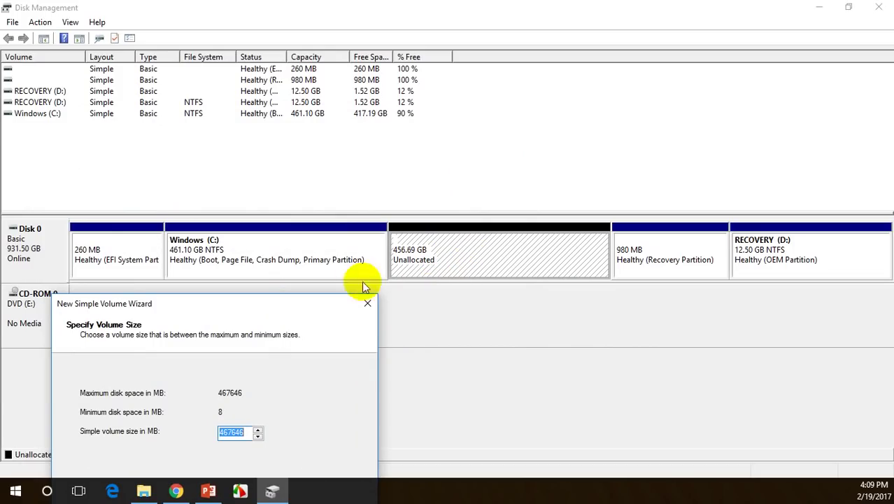
left_click_drag(285, 305, 306, 104)
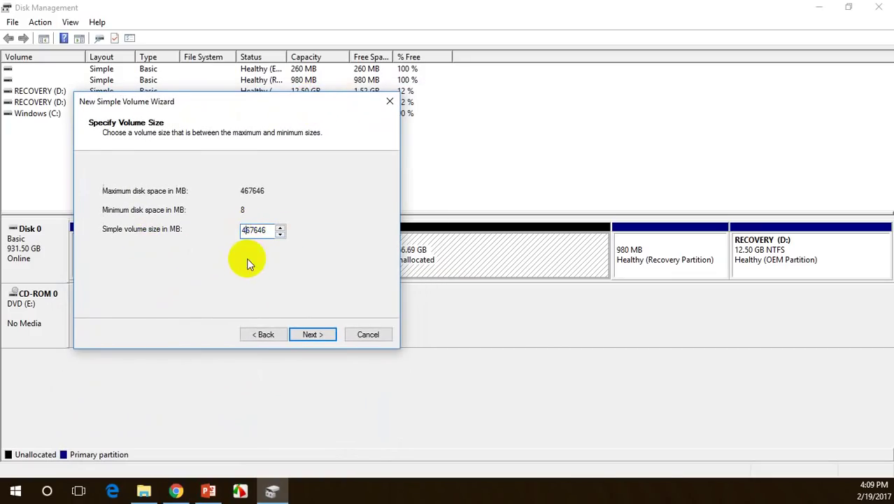
left_click(250, 232)
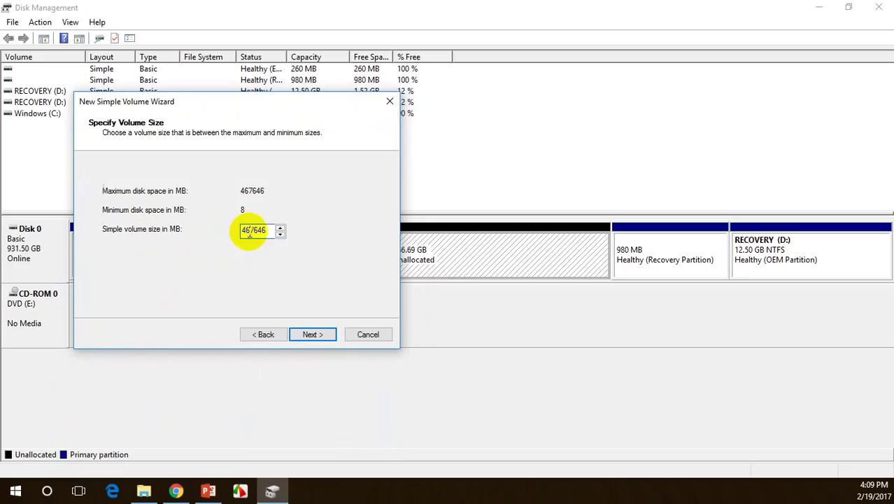
left_click_drag(250, 231, 233, 283)
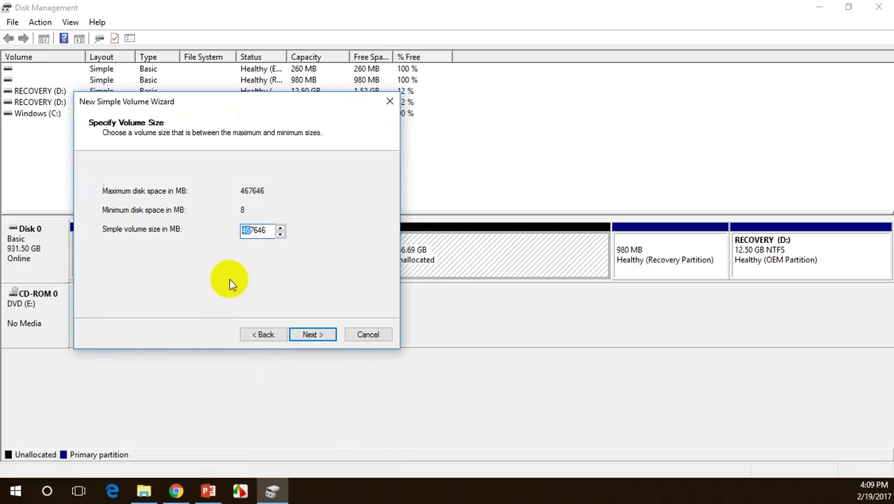
left_click(254, 231)
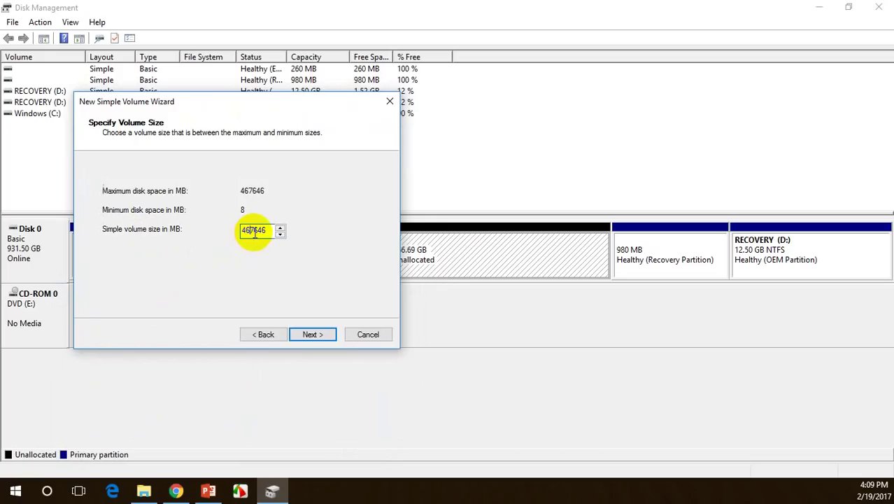
left_click_drag(254, 232, 242, 266)
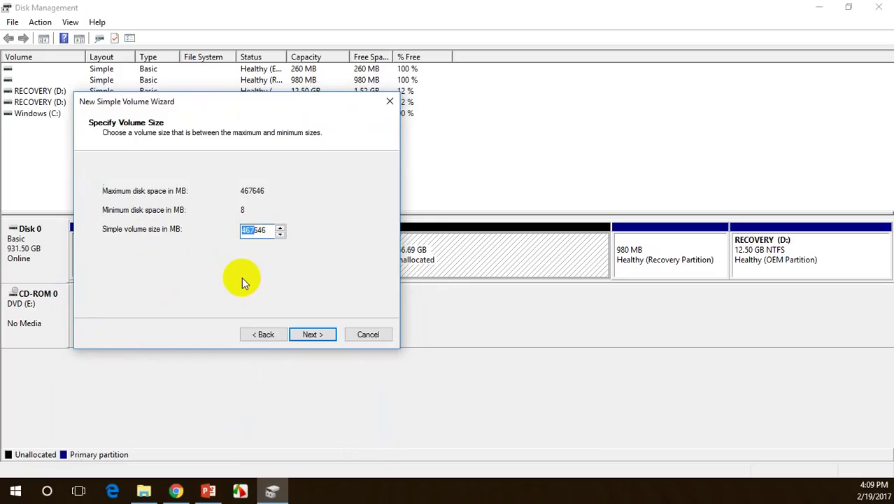
type("100")
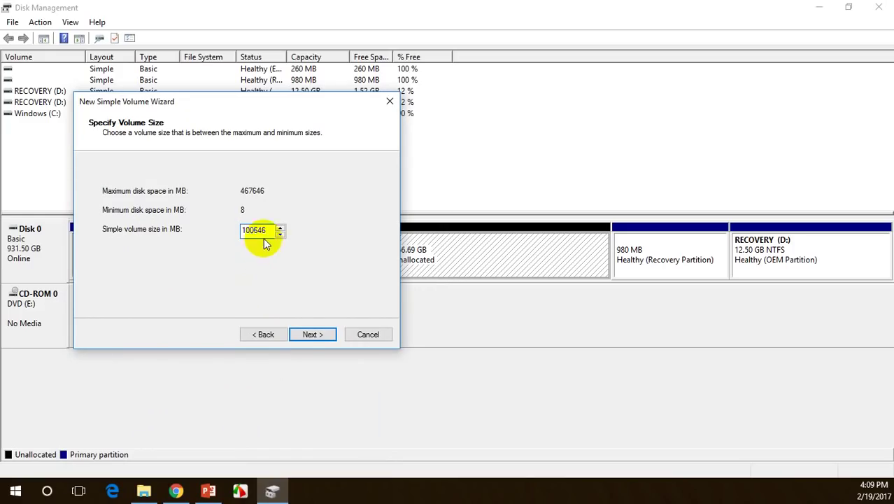
left_click(303, 333)
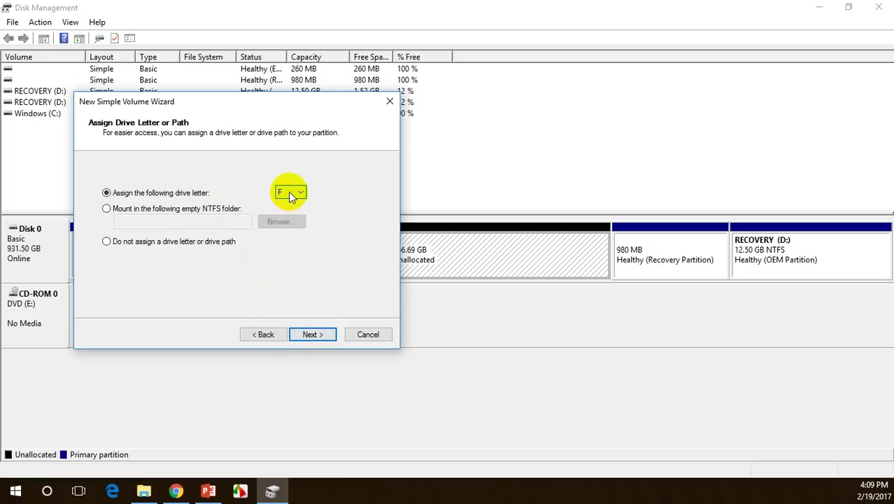
- Annotate the existing drive letters C:, D:, E: and the proposed F on screen
left_click_drag(271, 100, 408, 307)
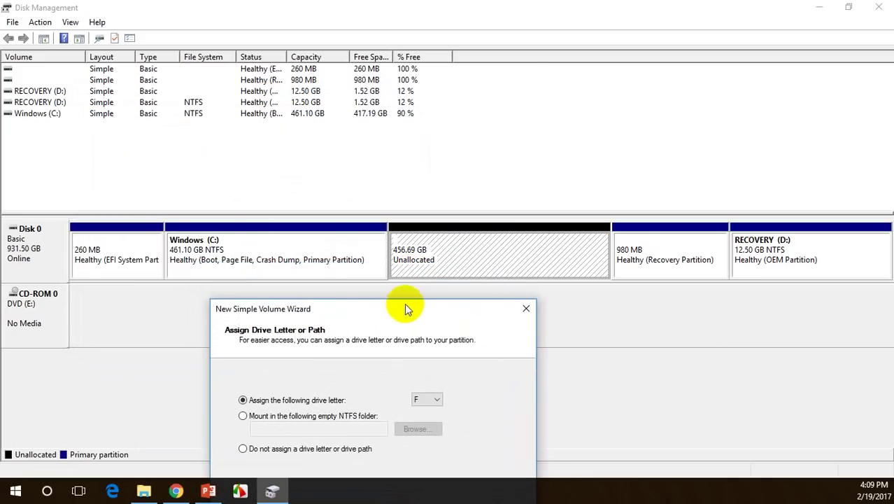
left_click_drag(190, 232, 213, 225)
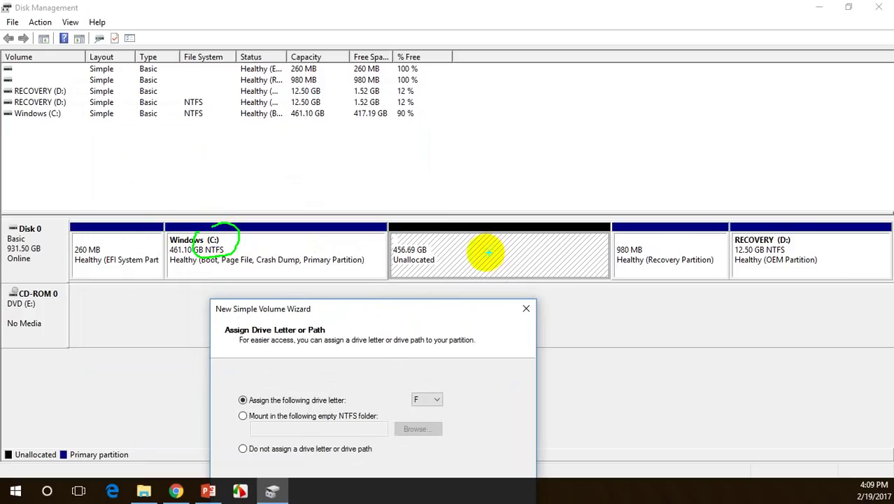
left_click_drag(766, 223, 795, 224)
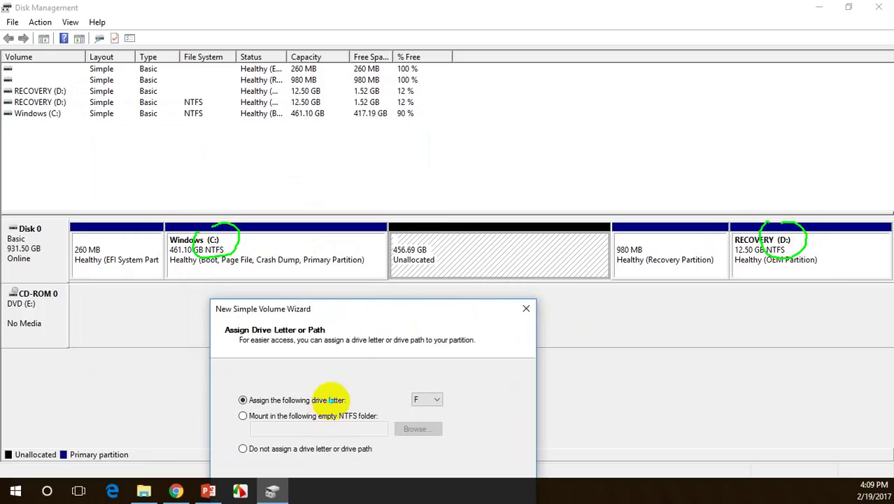
mouse_move(27, 293)
left_mouse_down()
mouse_move(11, 316)
mouse_move(43, 299)
left_mouse_up()
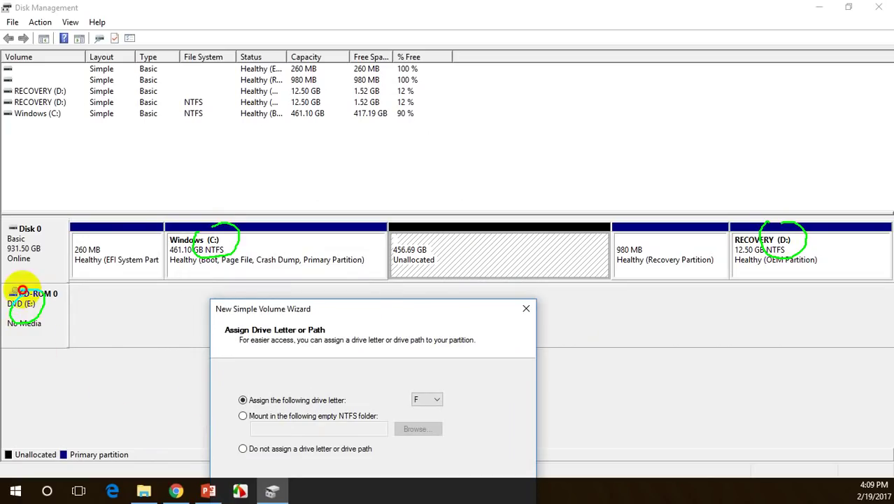
mouse_move(397, 399)
left_mouse_down()
mouse_move(405, 385)
mouse_move(423, 396)
mouse_move(412, 391)
left_mouse_up()
key("Escape")
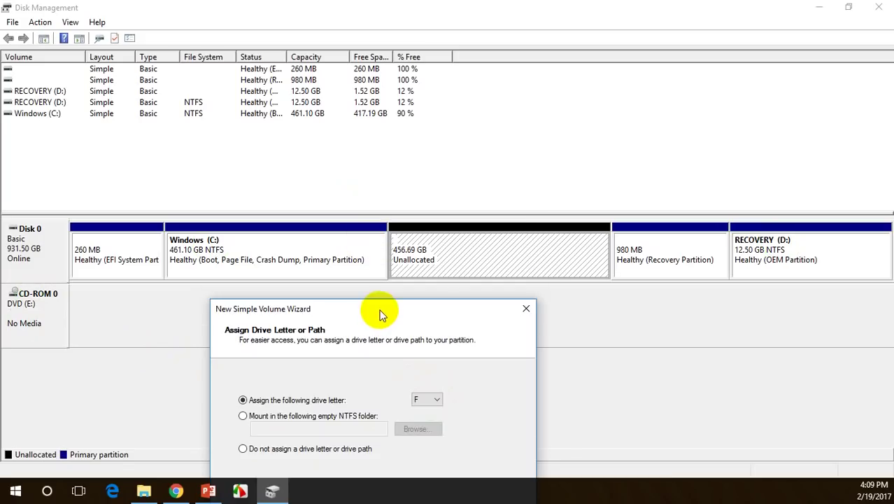
- Keep F as the assigned drive letter for the new volume
left_click_drag(379, 310, 382, 142)
left_click(425, 236)
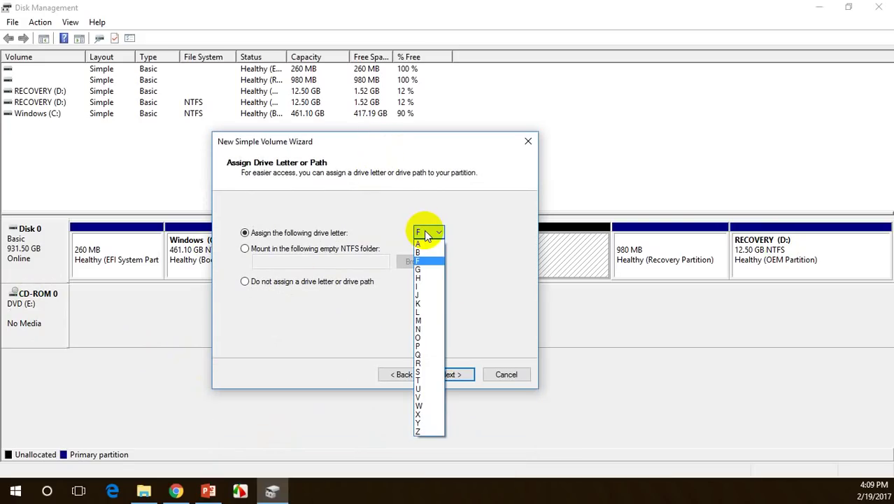
left_click(425, 231)
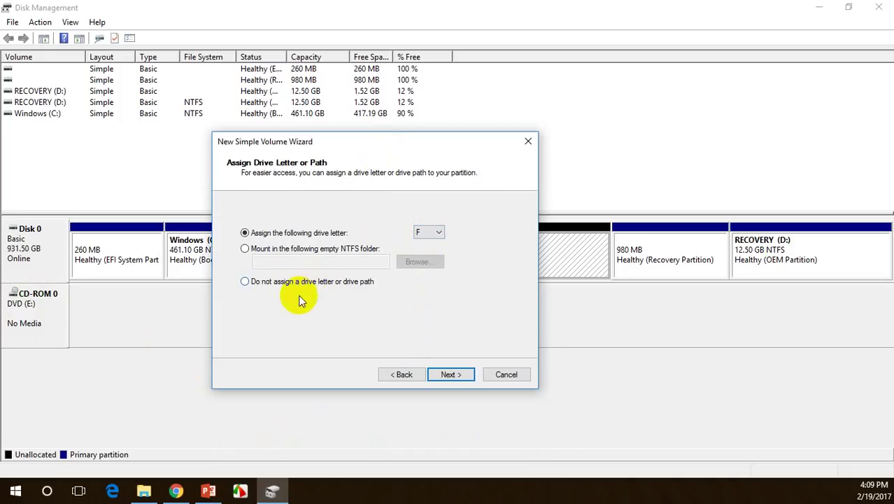
left_click(450, 373)
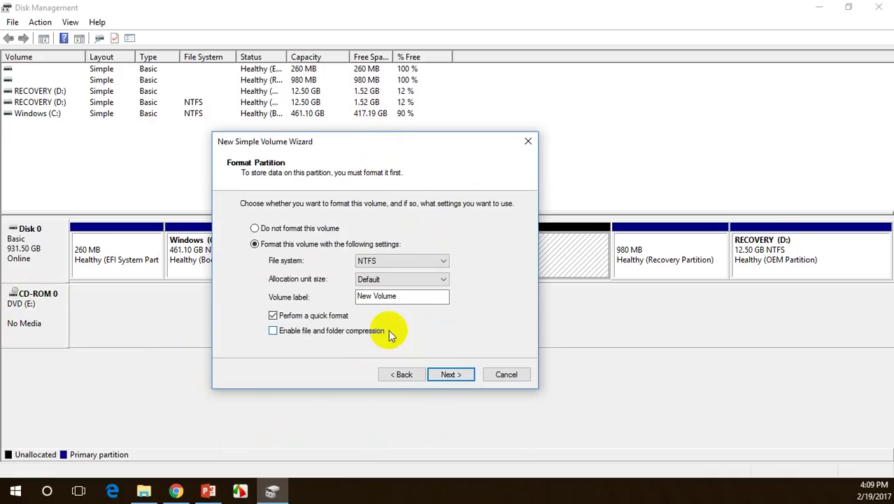
- Clear the 'New Volume' label, keep NTFS quick format, and finish creating F:
left_click_drag(397, 297, 352, 296)
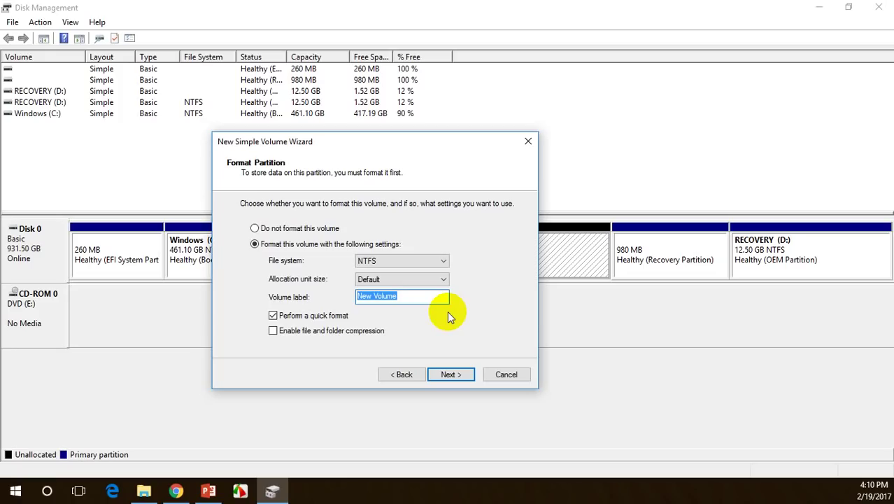
key("BackSpace")
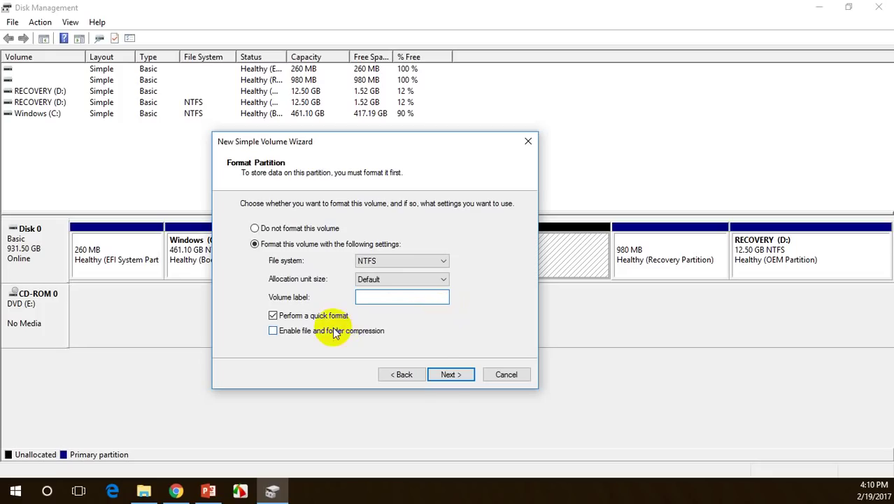
left_click(443, 376)
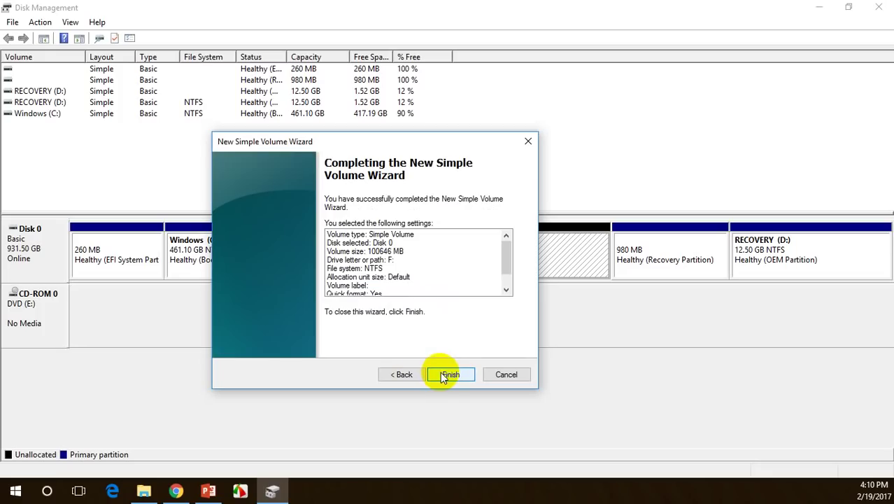
left_click(450, 375)
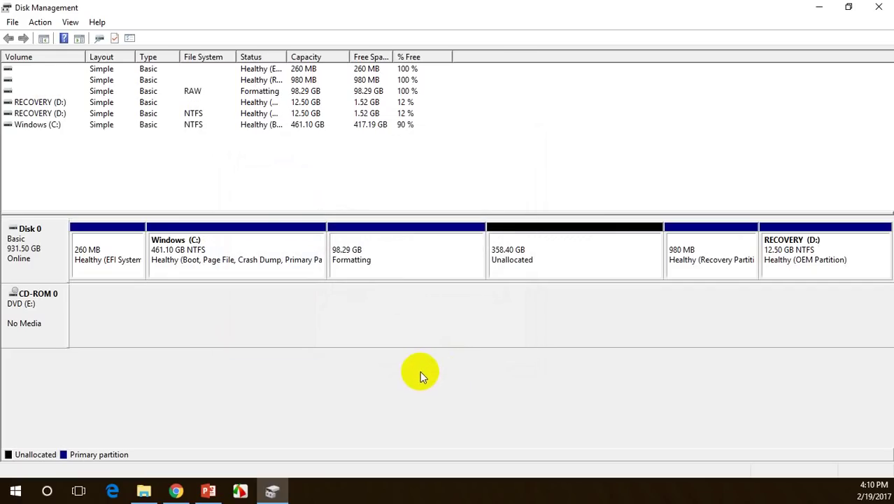
- Start a new simple volume on the 358.40 GB unallocated space sized 150000 MB
left_click(380, 255)
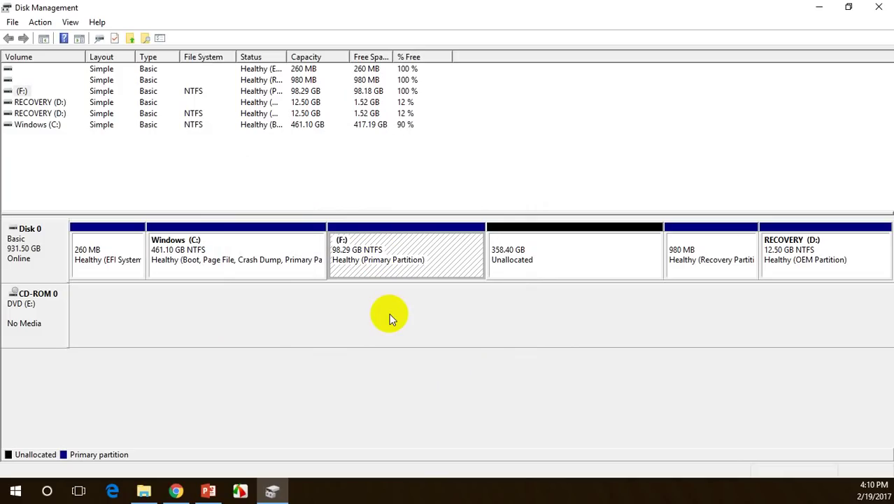
left_click(578, 256)
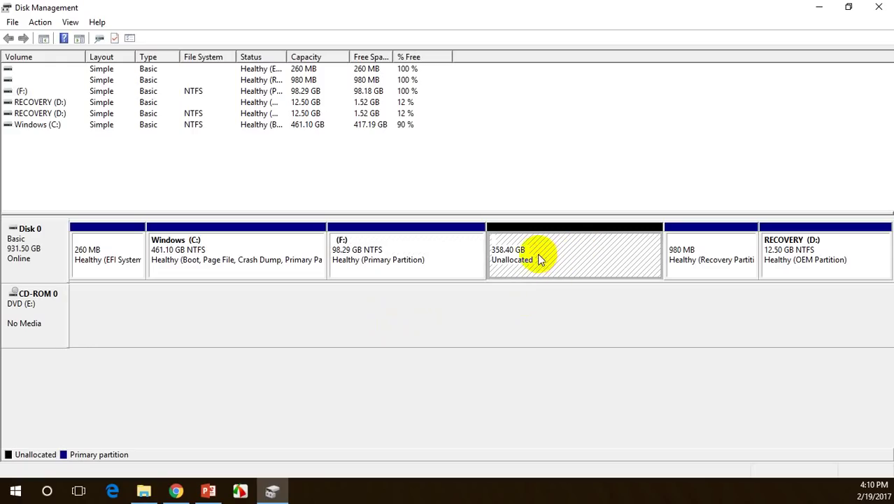
right_click(551, 260)
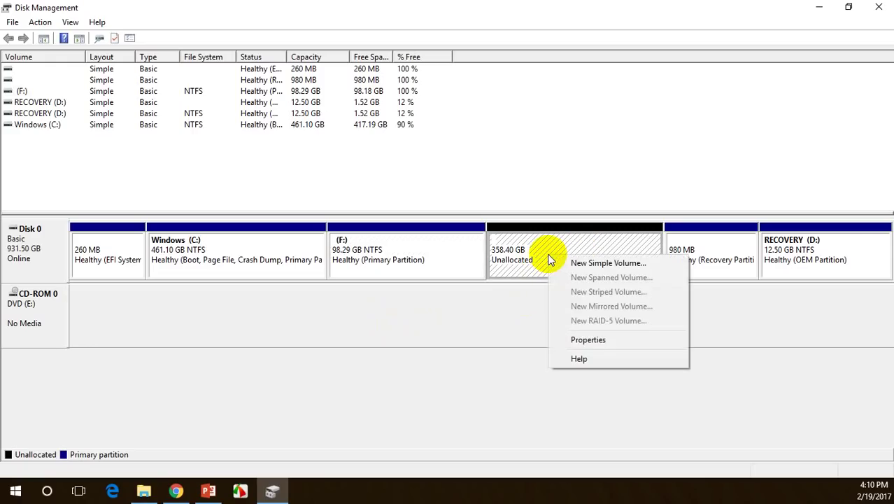
left_click(578, 262)
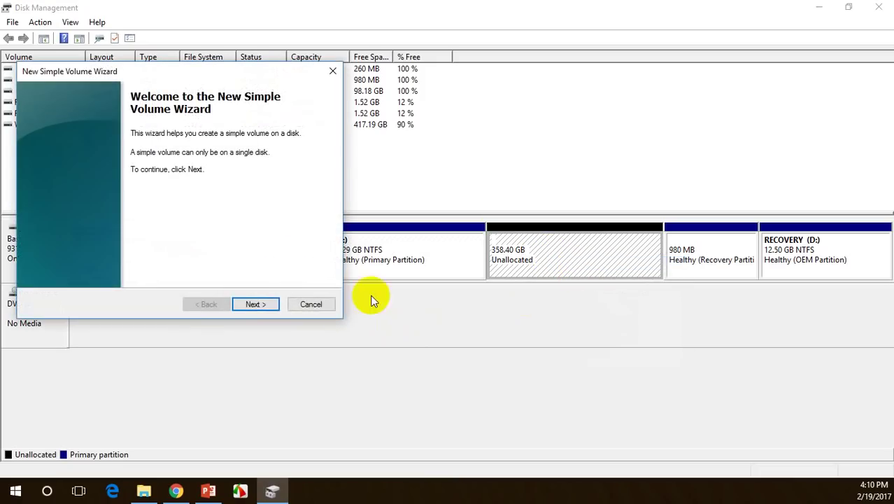
left_click(250, 305)
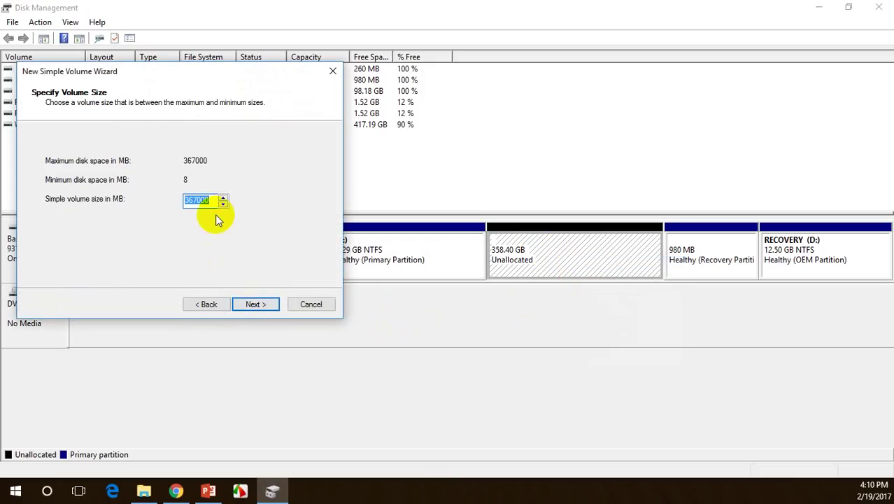
left_click_drag(198, 201, 179, 201)
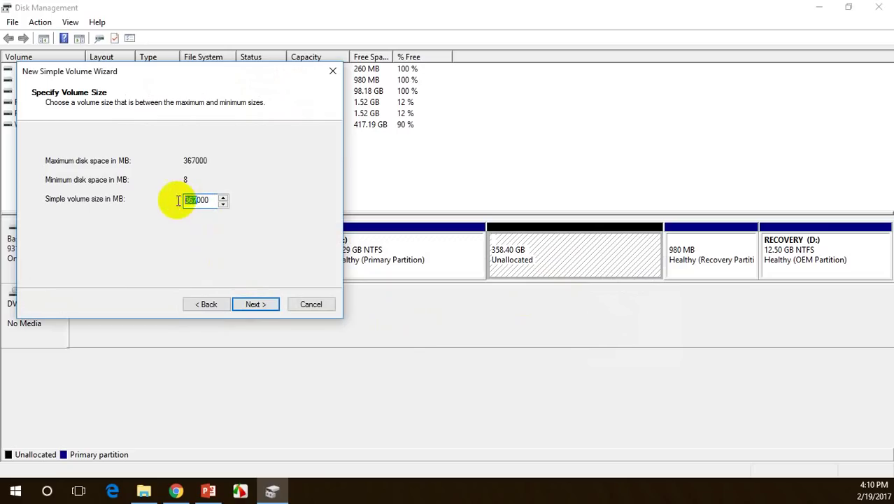
type("150")
left_click(254, 304)
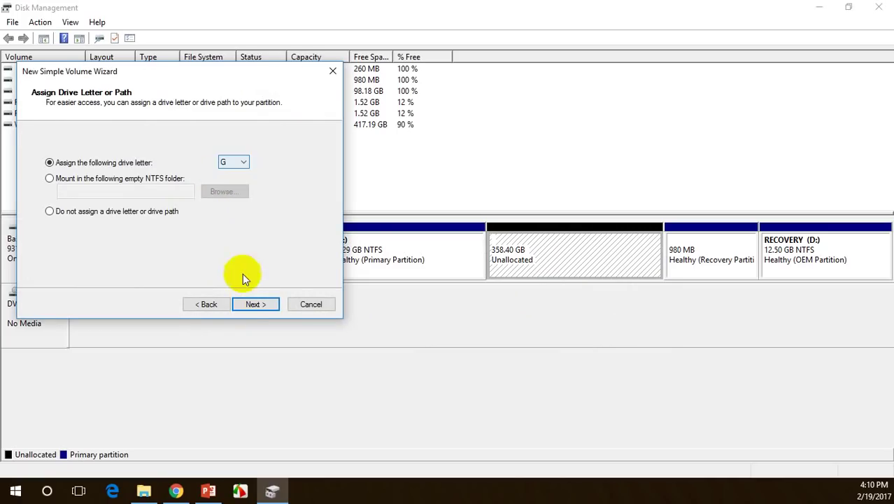
- Keep drive letter G, clear the volume label, and finish the NTFS partition
left_click(253, 303)
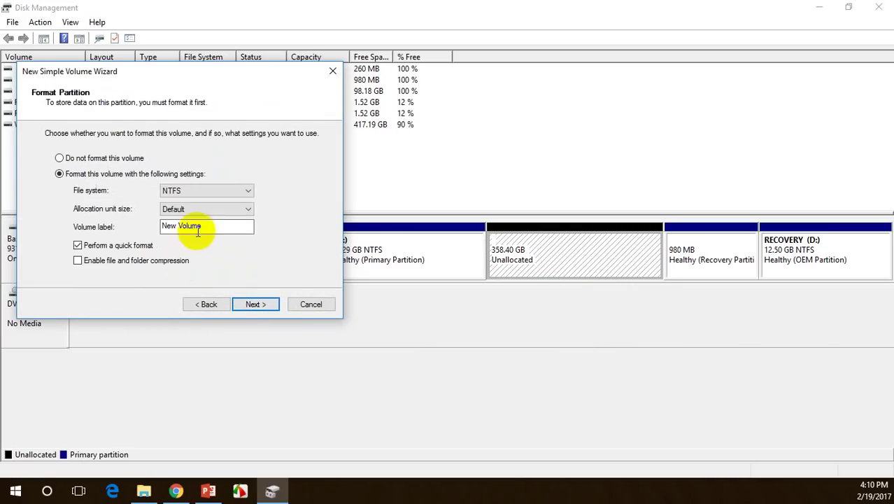
left_click_drag(201, 226, 145, 227)
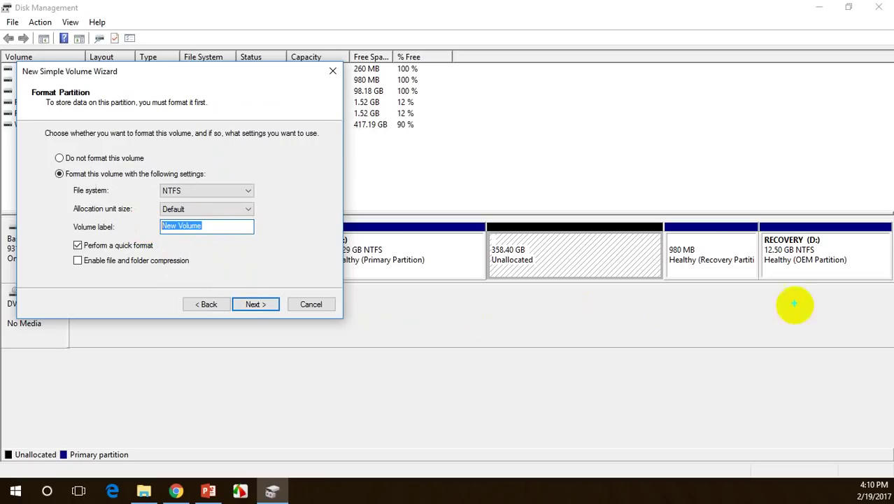
mouse_move(769, 226)
left_mouse_down()
mouse_move(784, 245)
mouse_move(792, 226)
left_mouse_up()
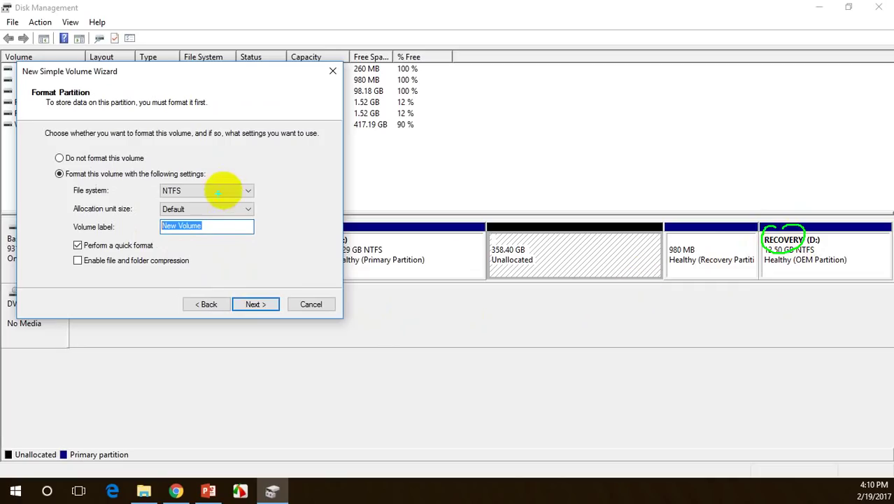
mouse_move(160, 231)
left_mouse_down()
mouse_move(184, 243)
mouse_move(170, 213)
mouse_move(150, 225)
left_mouse_up()
left_click(190, 226)
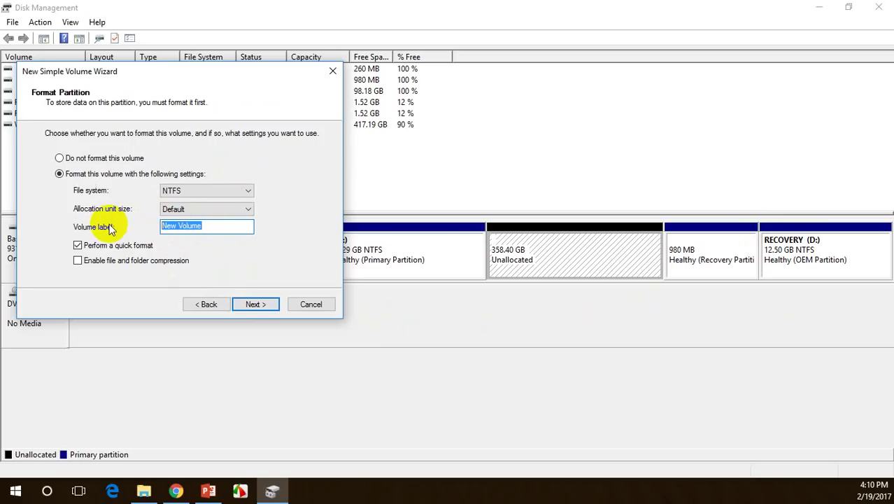
key("BackSpace")
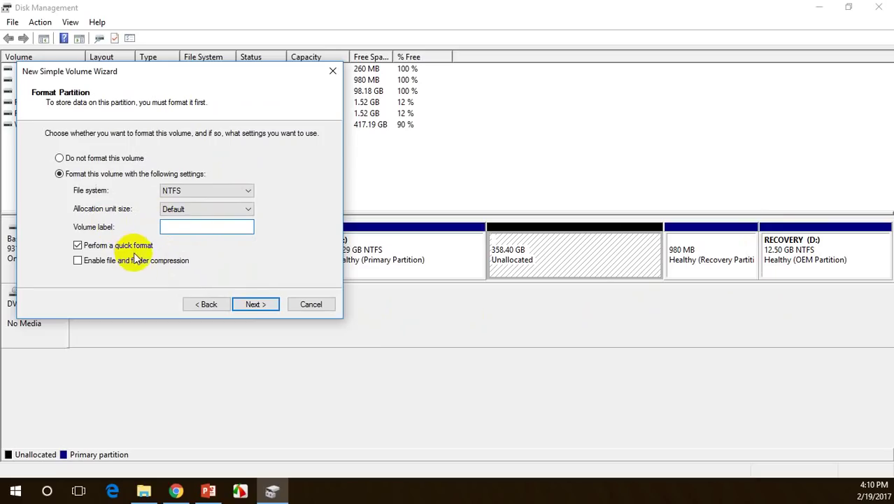
left_click(255, 304)
left_click(255, 304)
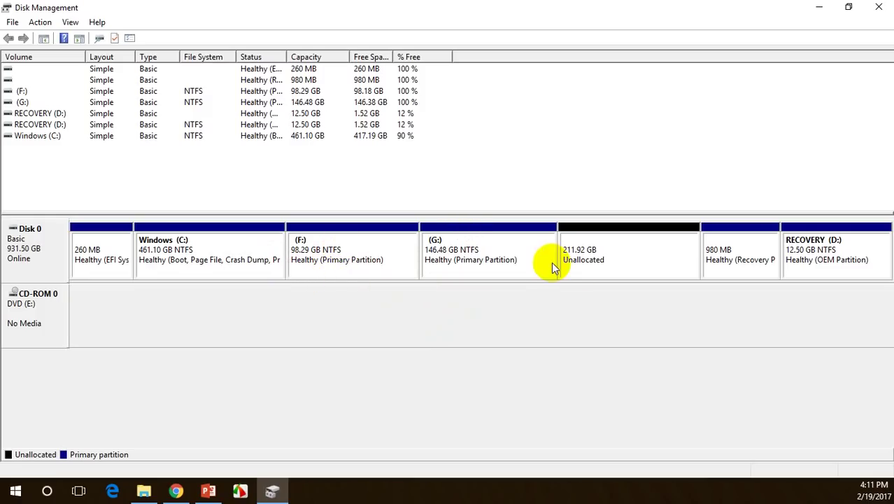
- Create volume H from the full 217000 MB remaining, NTFS with a blank label
left_click(603, 256)
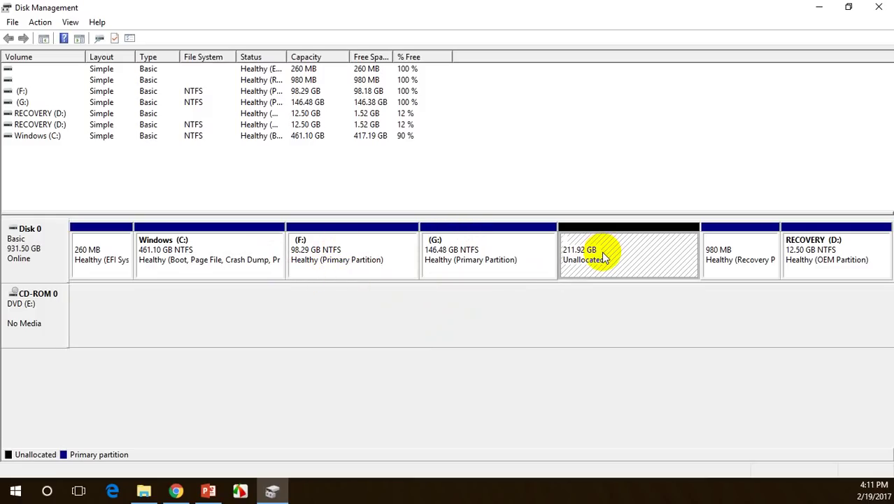
right_click(604, 257)
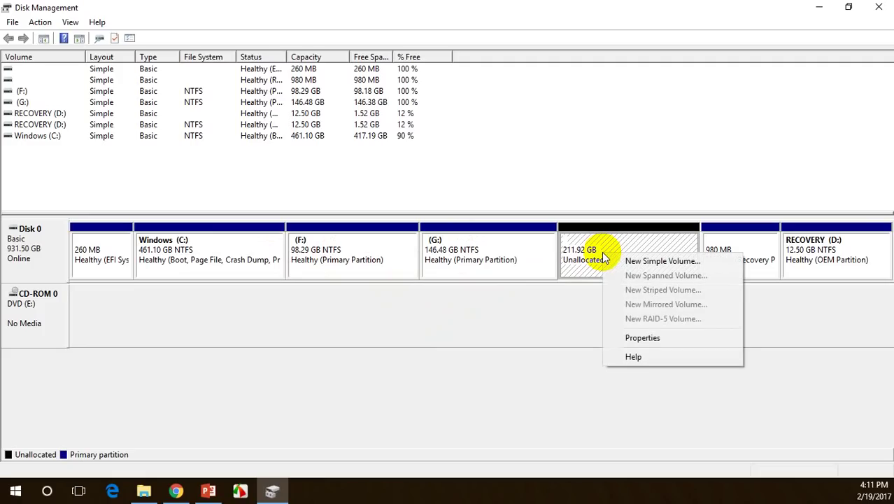
left_click(634, 261)
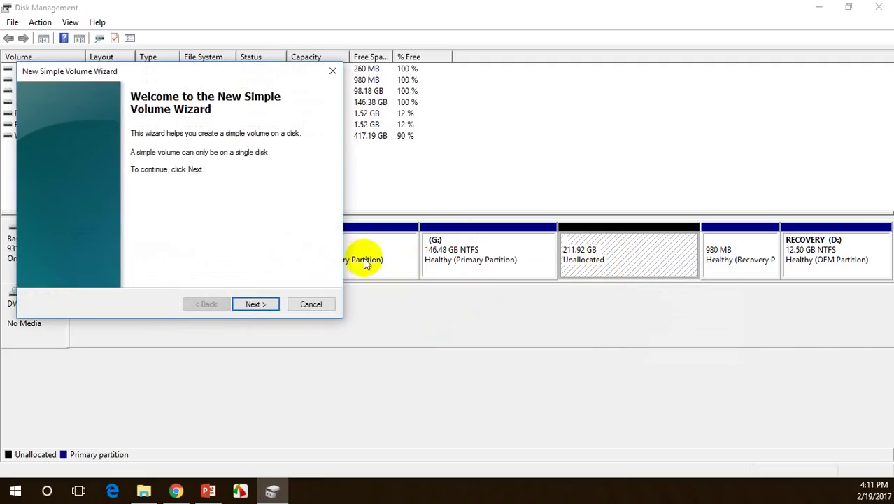
left_click(255, 304)
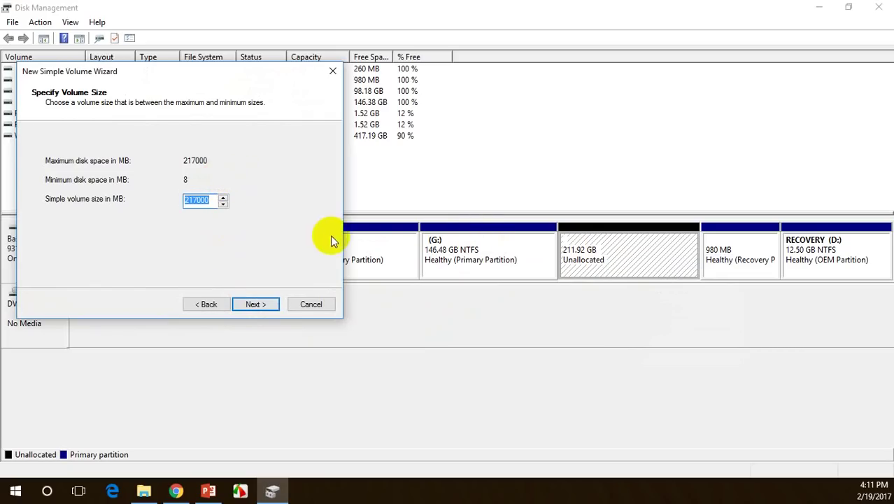
left_click(252, 302)
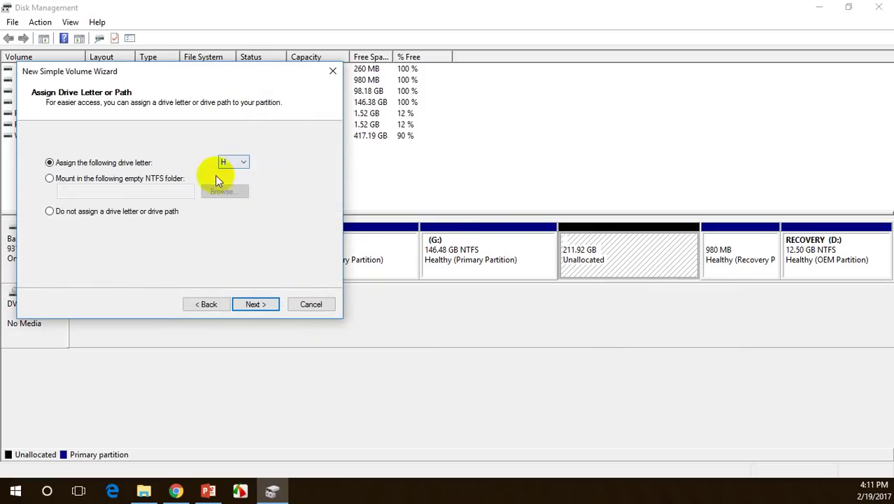
left_click(255, 303)
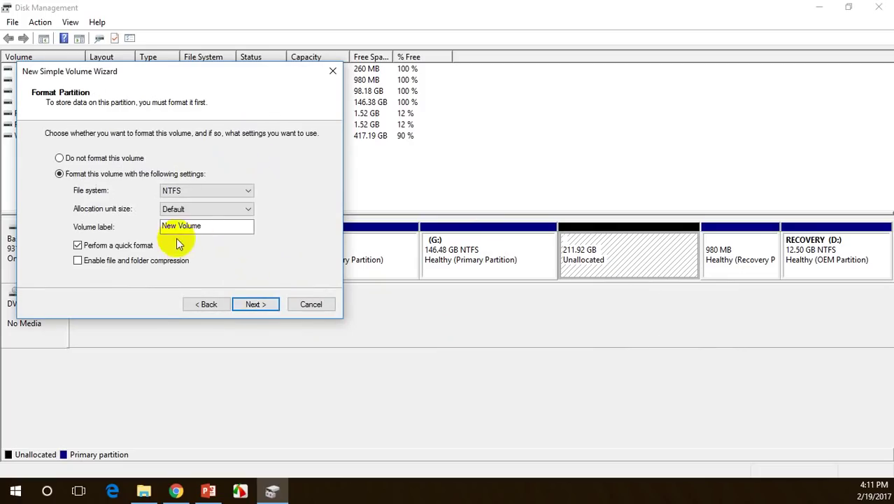
left_click_drag(205, 228, 155, 235)
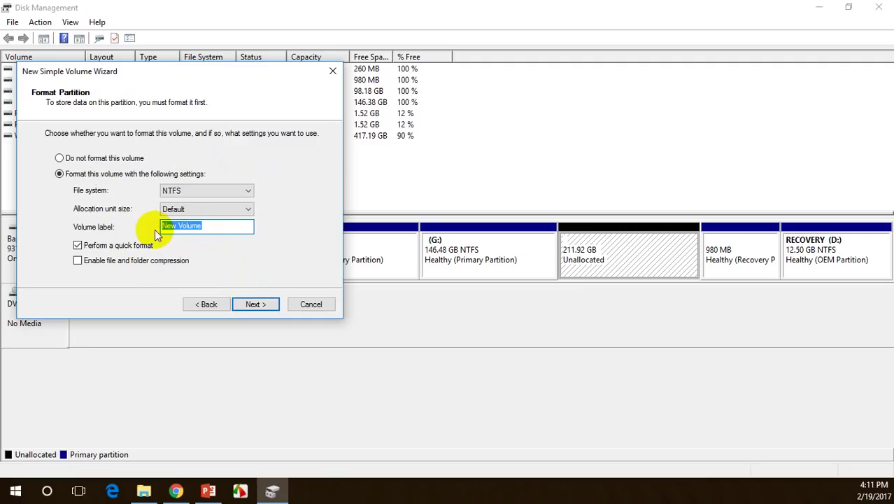
key("BackSpace")
left_click(252, 304)
left_click(254, 305)
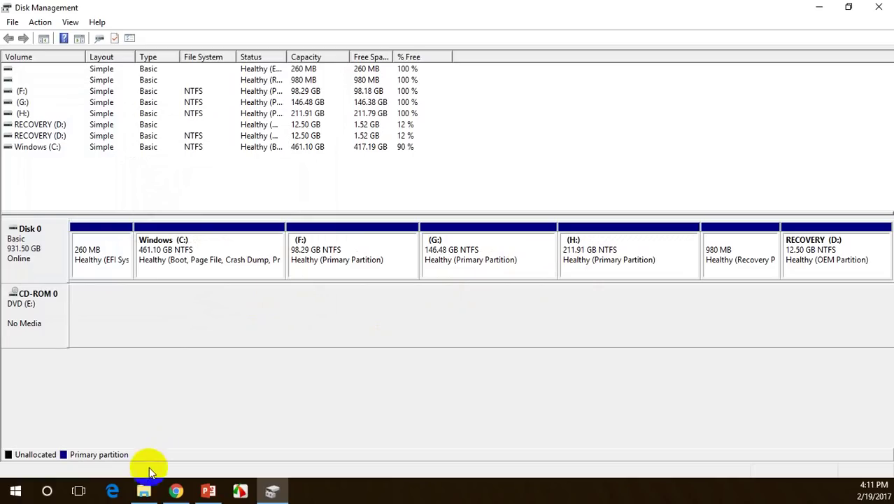
- Refresh This PC so it lists the new drives F: (98.2 GB), G: (146 GB) and H: (211 GB)
left_click(144, 492)
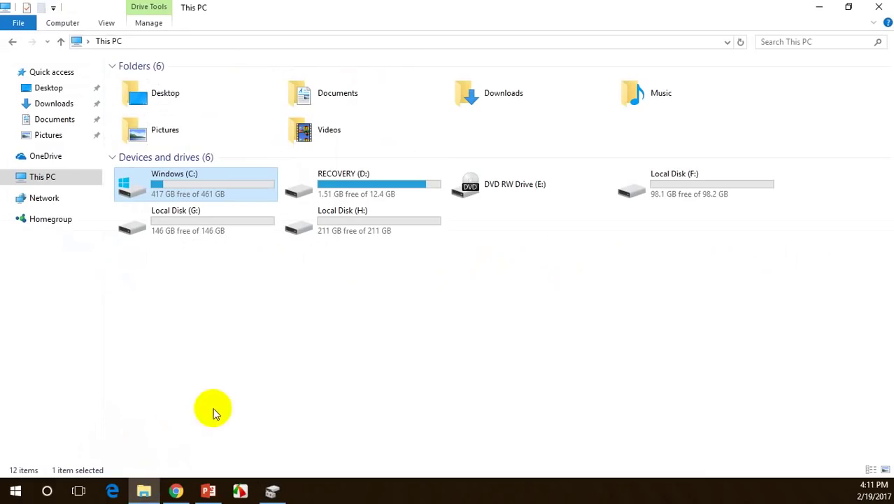
right_click(379, 354)
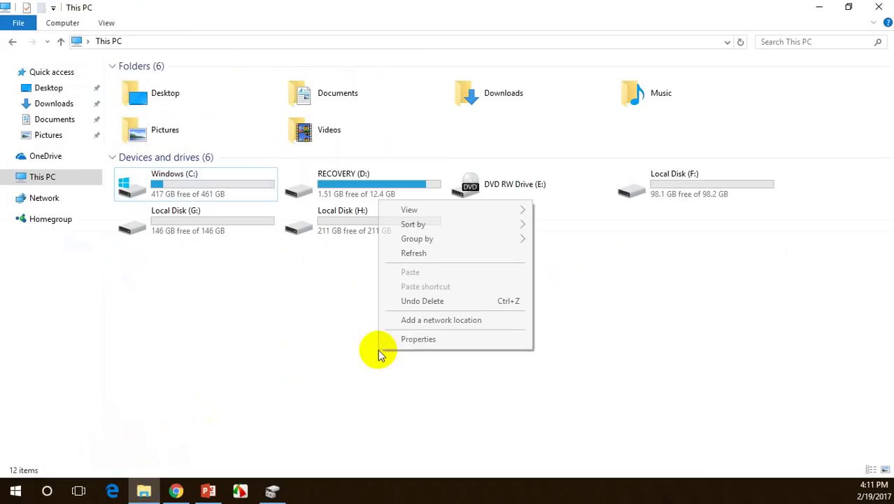
left_click(414, 253)
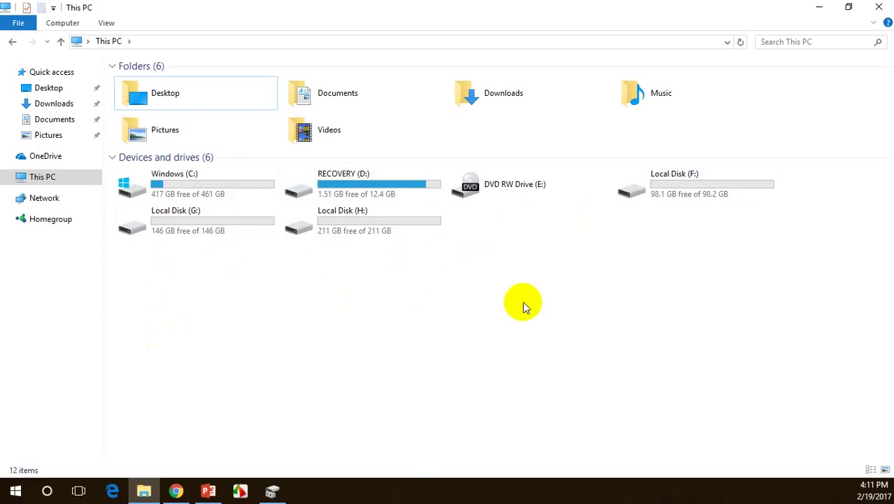
mouse_move(705, 149)
left_mouse_down()
mouse_move(661, 208)
mouse_move(721, 152)
left_mouse_up()
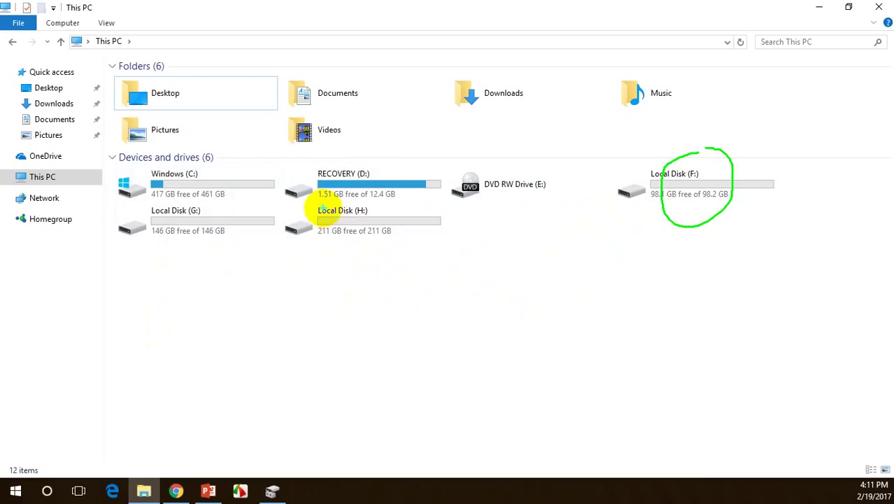
mouse_move(319, 208)
left_mouse_down()
mouse_move(366, 243)
mouse_move(324, 208)
left_mouse_up()
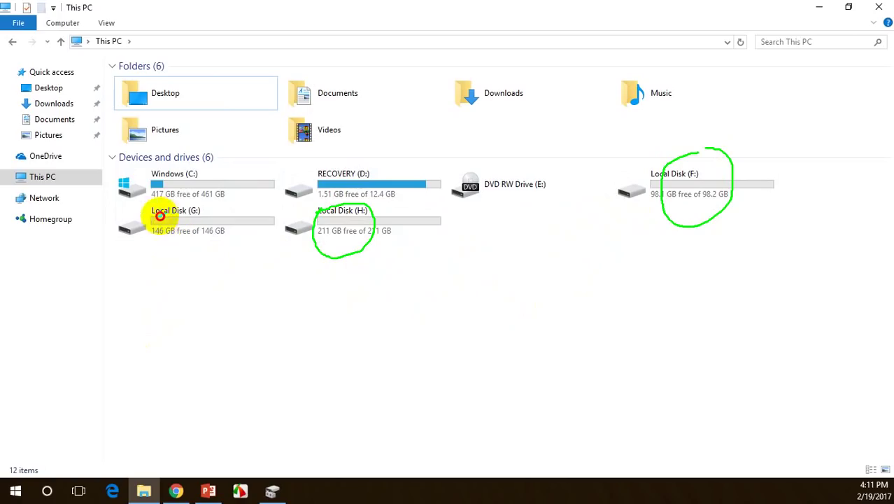
left_click_drag(157, 212, 207, 200)
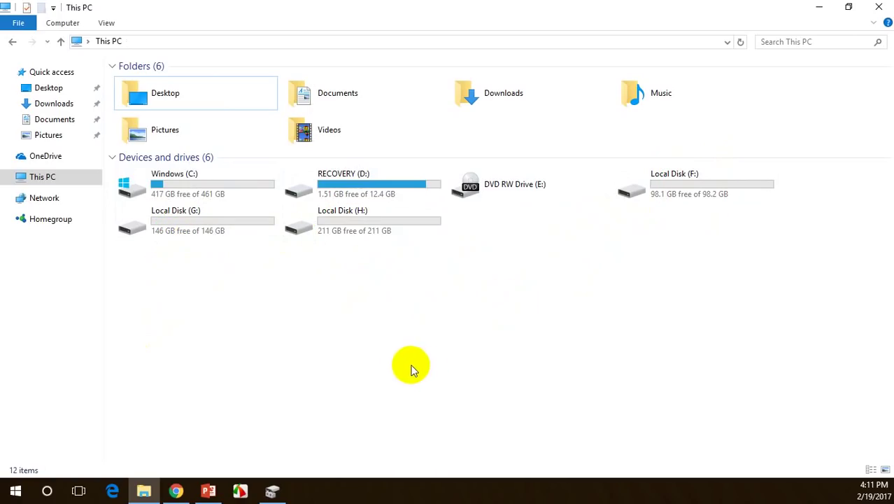